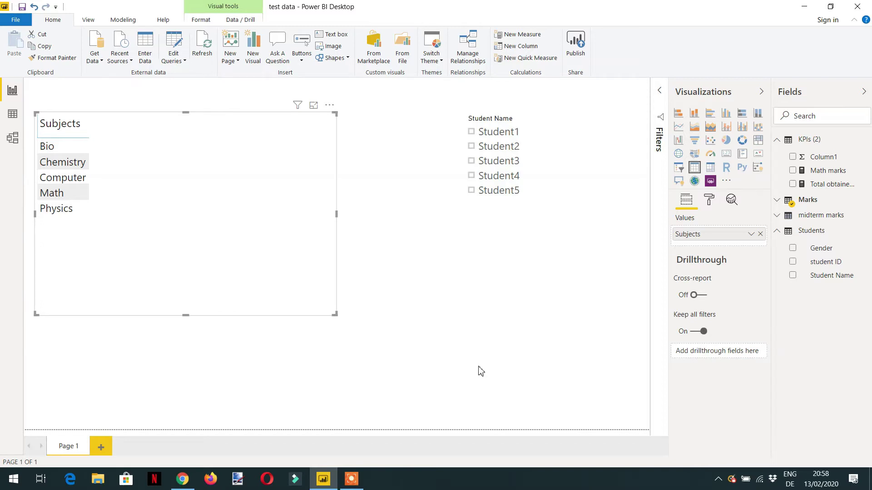
# - Switch to Model view to see the midterm marks and KPIs (2) tables
pyautogui.click(13, 138)
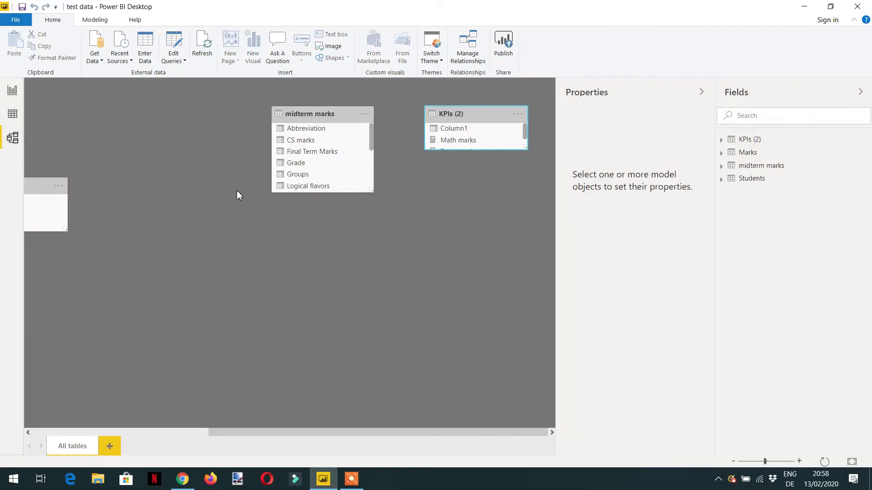
# - Scroll to the Marks–Students one-to-many relationship, then go back to the report page
pyautogui.moveTo(302, 432); pyautogui.dragTo(152, 413)
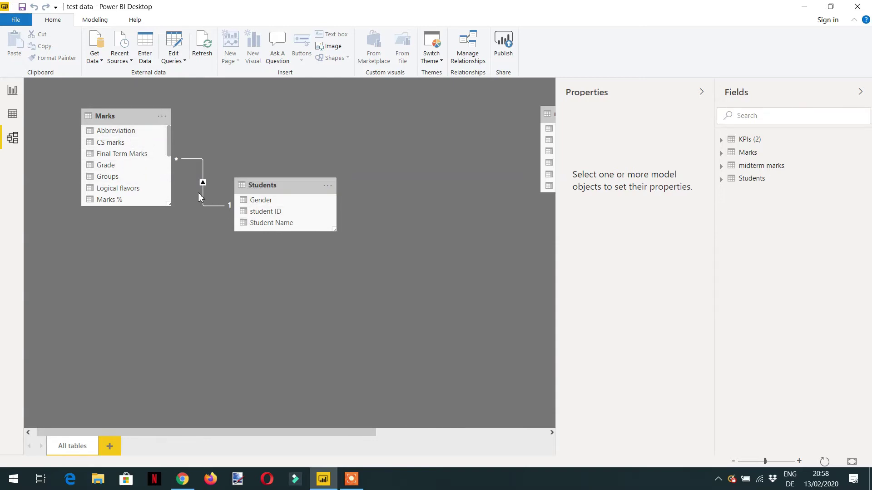
pyautogui.click(12, 90)
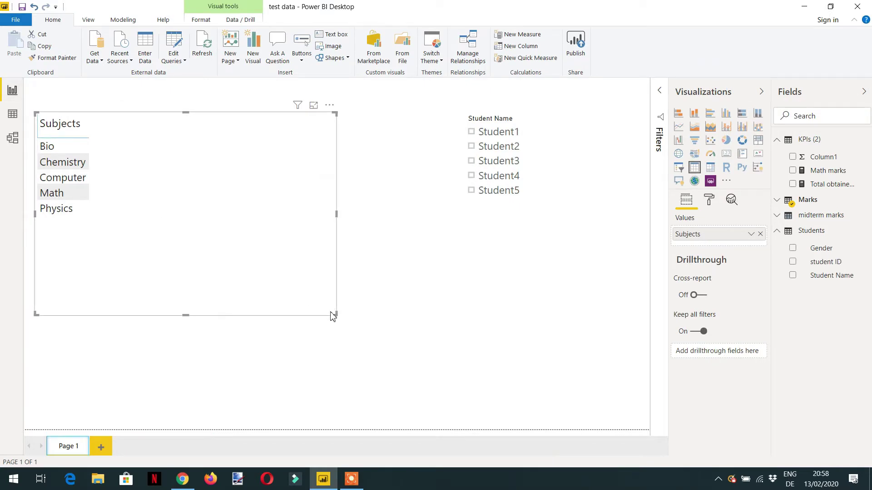
# - Shrink the Subjects table and add Total obtained marks (total 1681), viewing its SUMX formula
pyautogui.moveTo(336, 314); pyautogui.dragTo(275, 296)
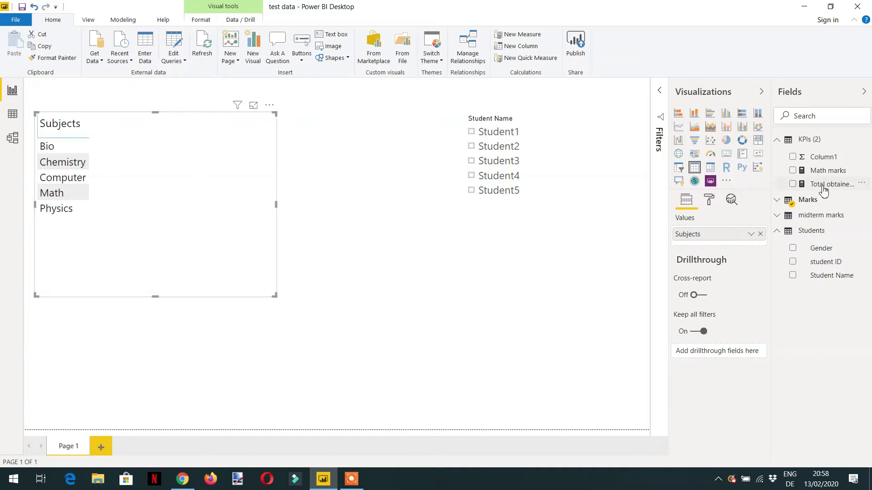
pyautogui.moveTo(824, 186); pyautogui.dragTo(204, 189)
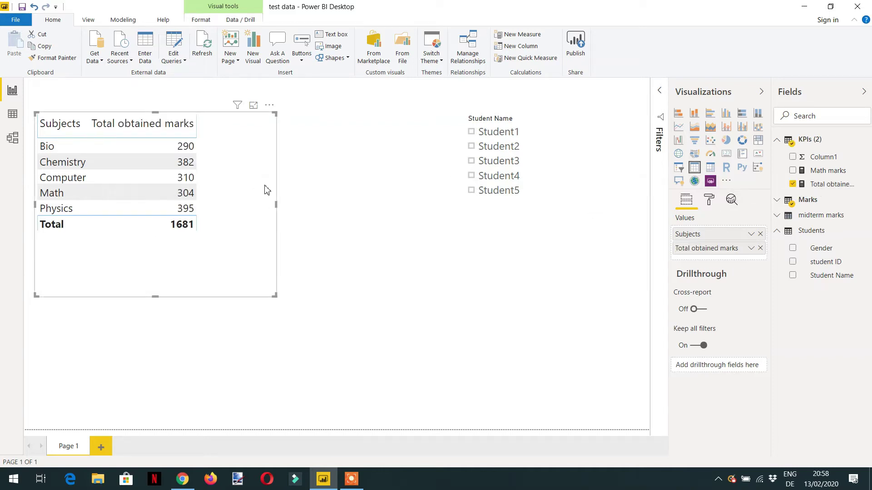
pyautogui.click(831, 184)
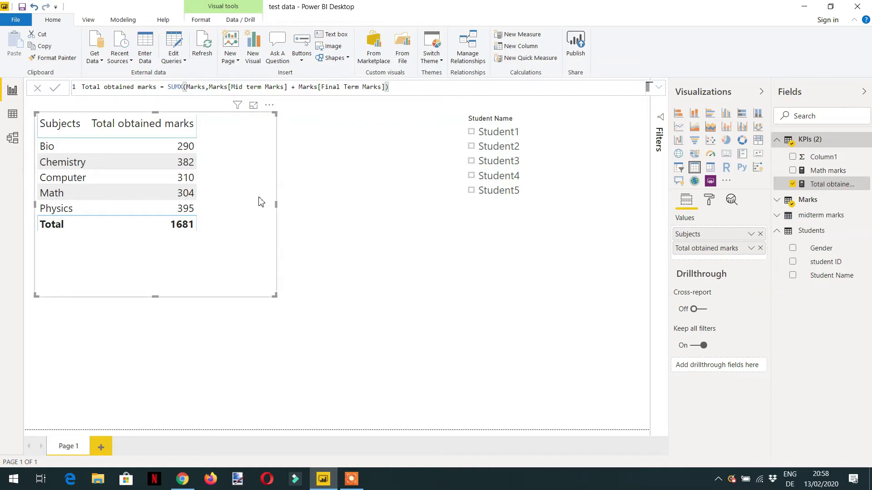
pyautogui.click(511, 217)
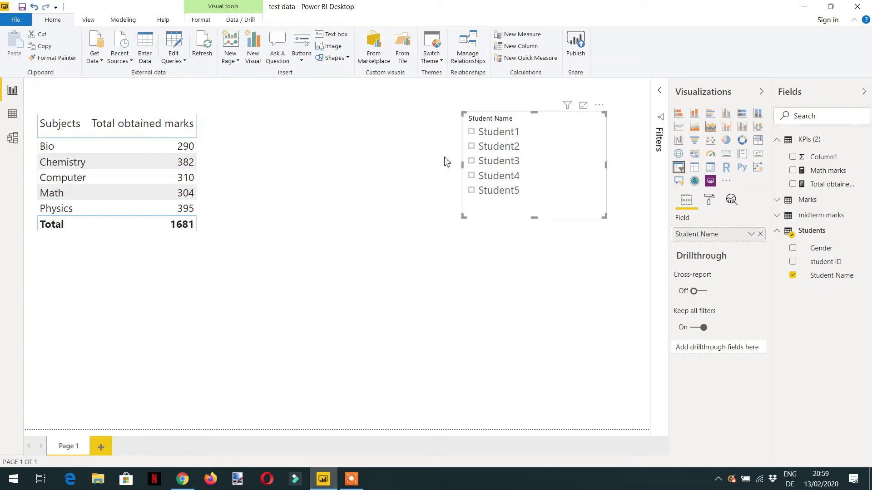
# - Filter the table to Student1, then Student2, then Student3, giving a 355 total
pyautogui.click(471, 132)
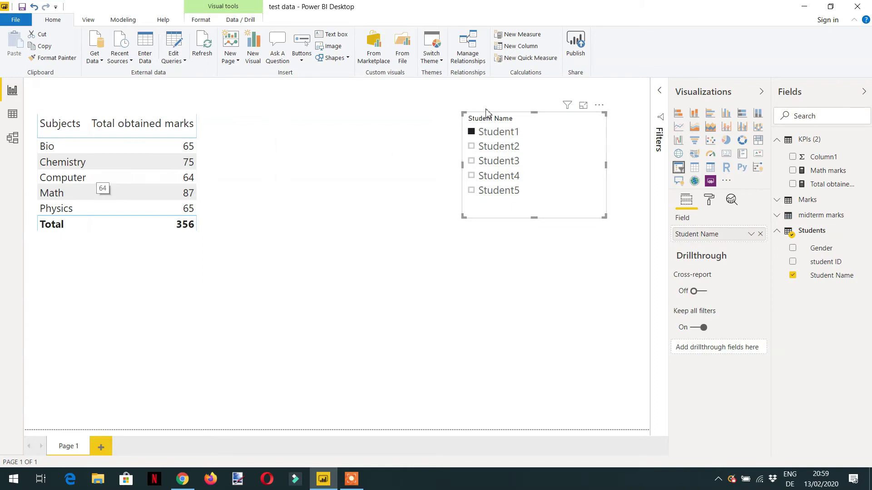
pyautogui.click(495, 150)
pyautogui.click(491, 163)
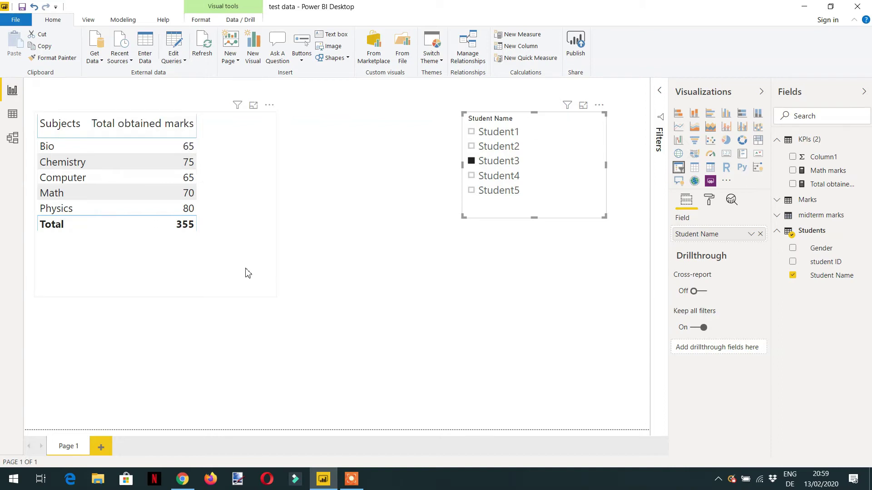
# - Widen the marks table visual and collapse the KPIs (2) field list
pyautogui.click(254, 279)
pyautogui.moveTo(274, 294); pyautogui.dragTo(321, 291)
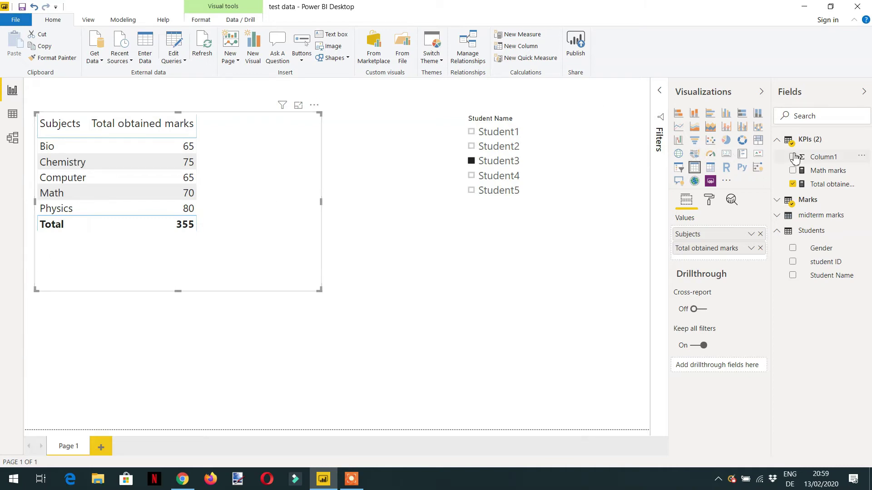
pyautogui.click(809, 142)
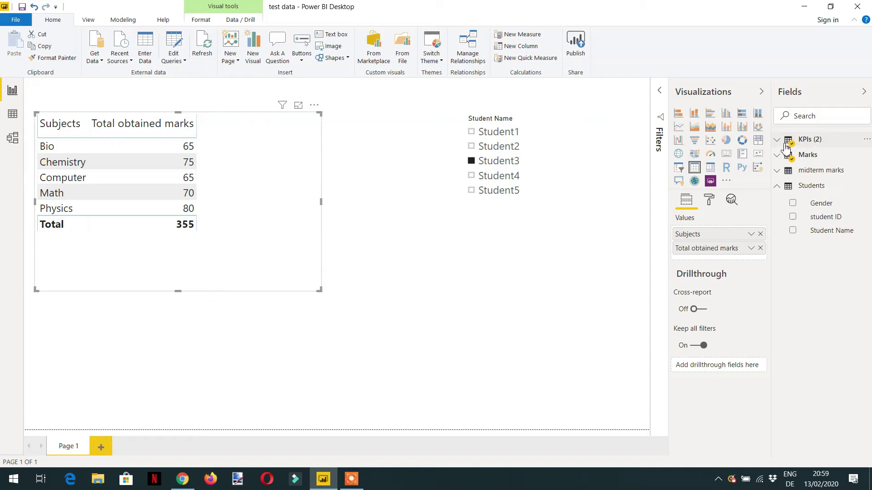
# - Begin a new measure Grand total = CALCULATE([Total obtained marks], using autocomplete
pyautogui.click(517, 34)
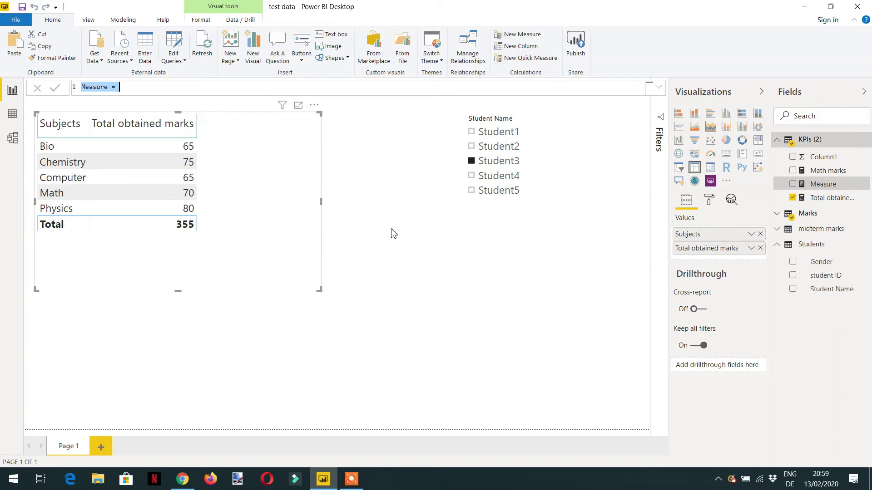
pyautogui.write('Tot')
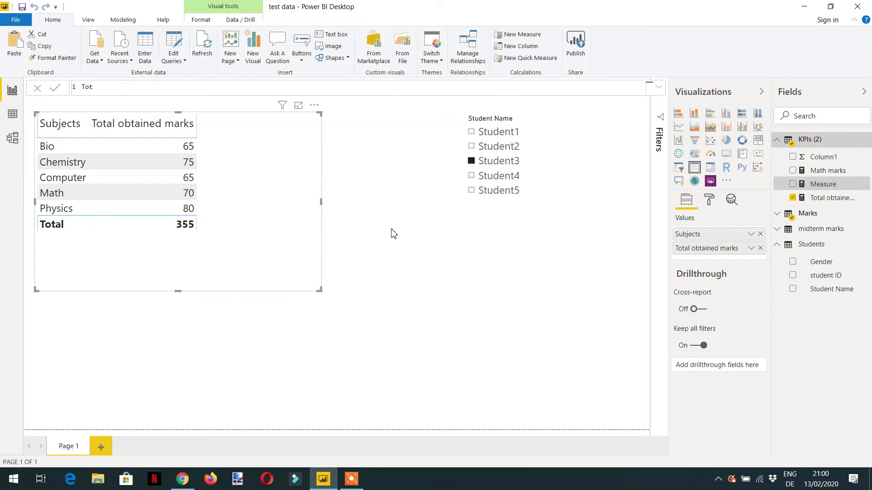
pyautogui.press('BackSpace')
pyautogui.press('BackSpace')
pyautogui.press('BackSpace')
pyautogui.write('Grand total = cal')
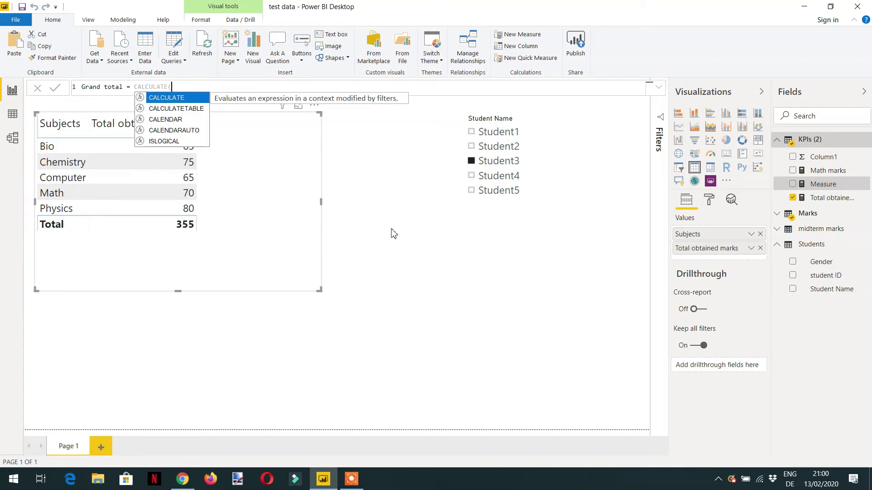
pyautogui.press('Tab')
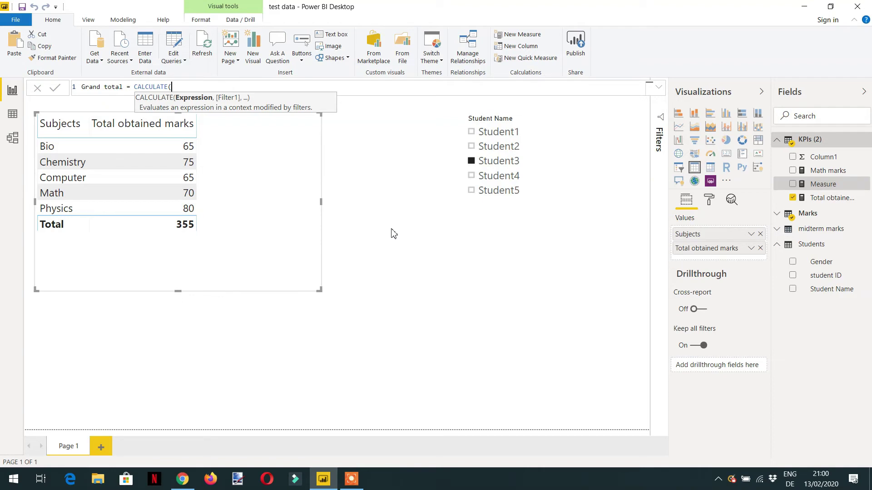
pyautogui.write('tota')
pyautogui.press('Tab')
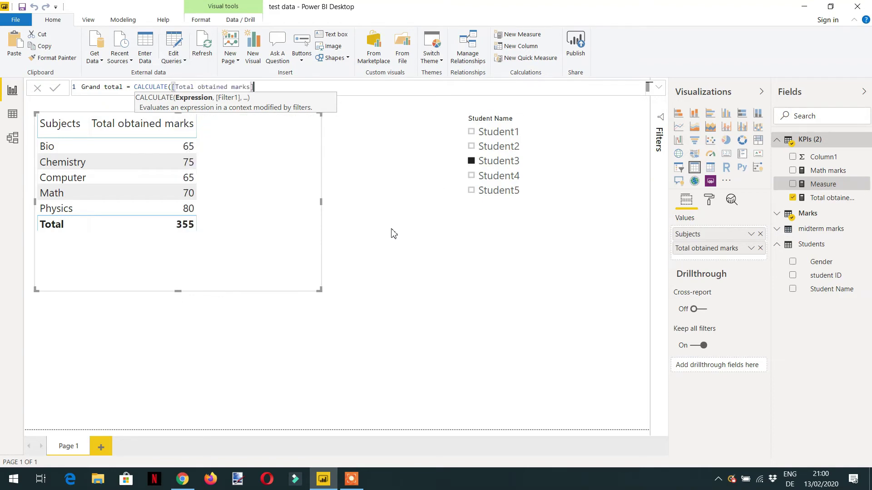
pyautogui.write(',')
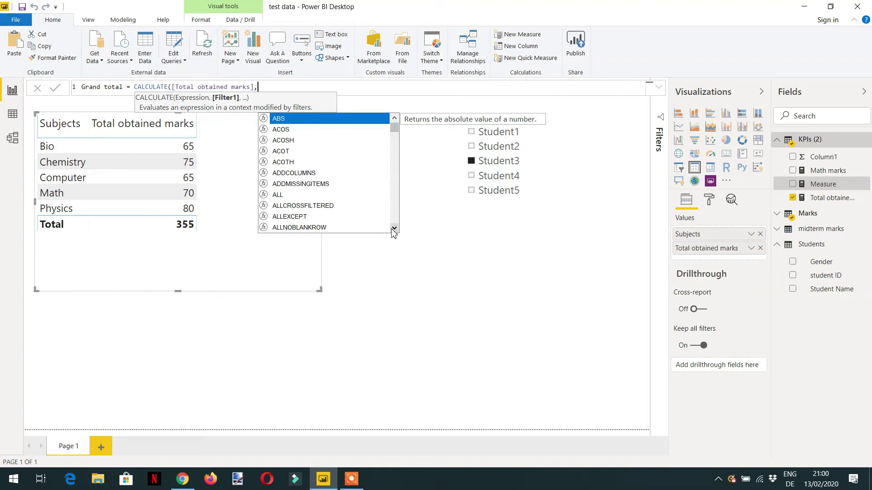
# - Complete it with ALL(Marks[Subjects]) as the filter and commit the measure
pyautogui.write('ALL(')
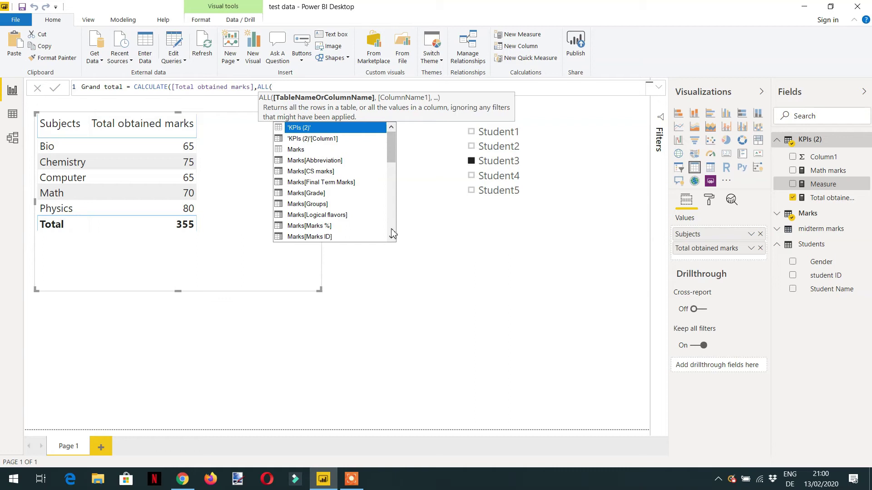
pyautogui.write('subj')
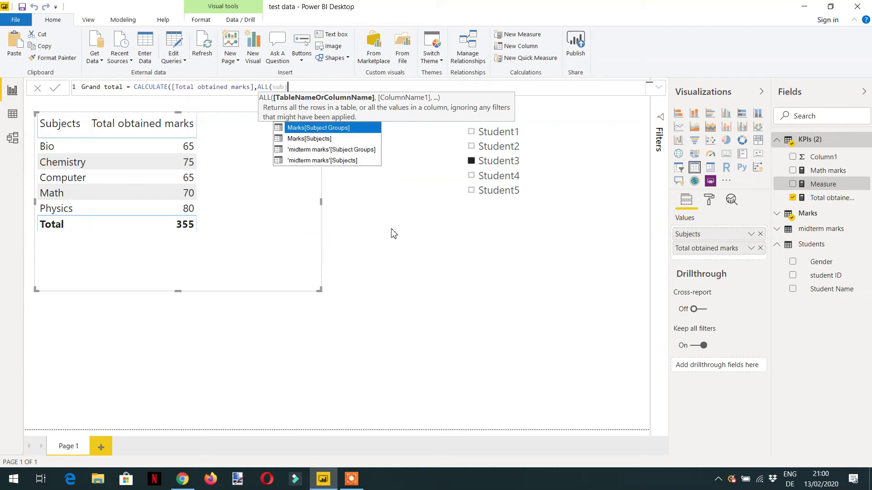
pyautogui.press('Down')
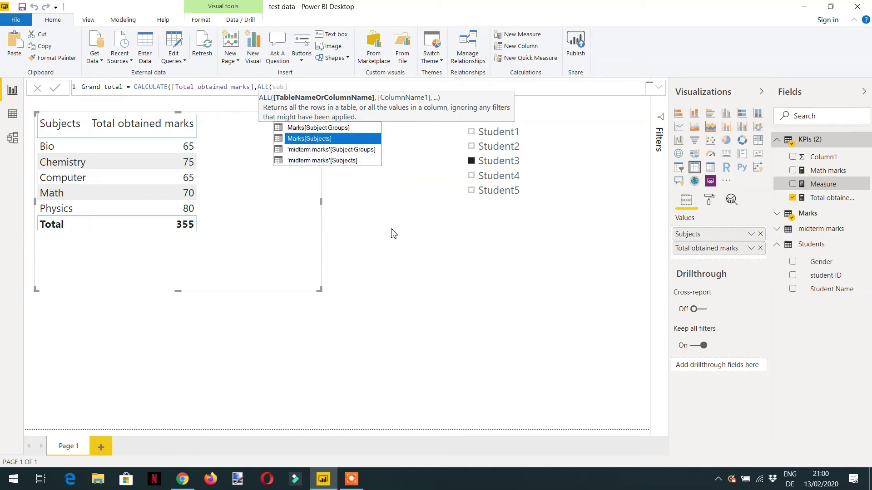
pyautogui.press('Tab')
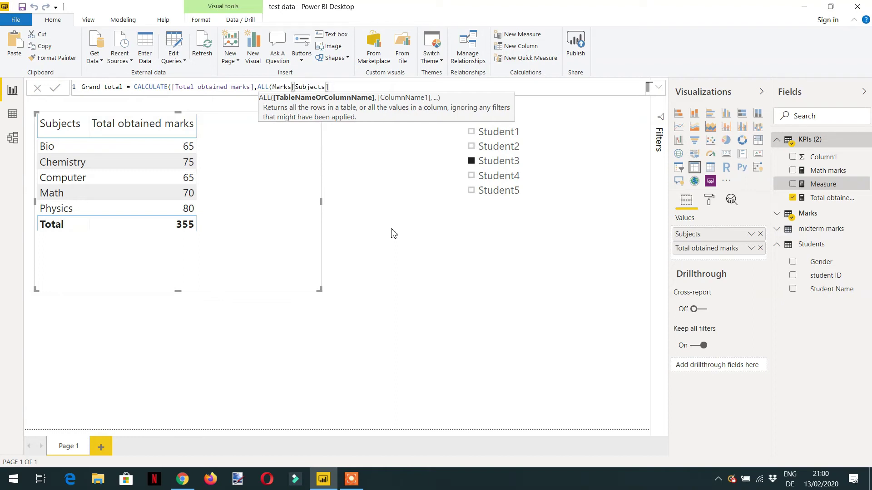
pyautogui.write('))')
pyautogui.press('Return')
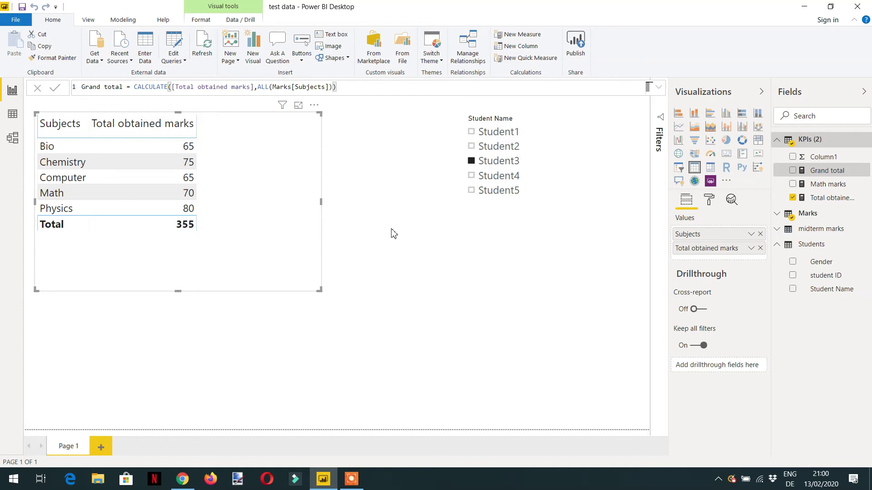
# - Add Grand total as a table column and check it for Student1 and Student2
pyautogui.moveTo(827, 175); pyautogui.dragTo(259, 211)
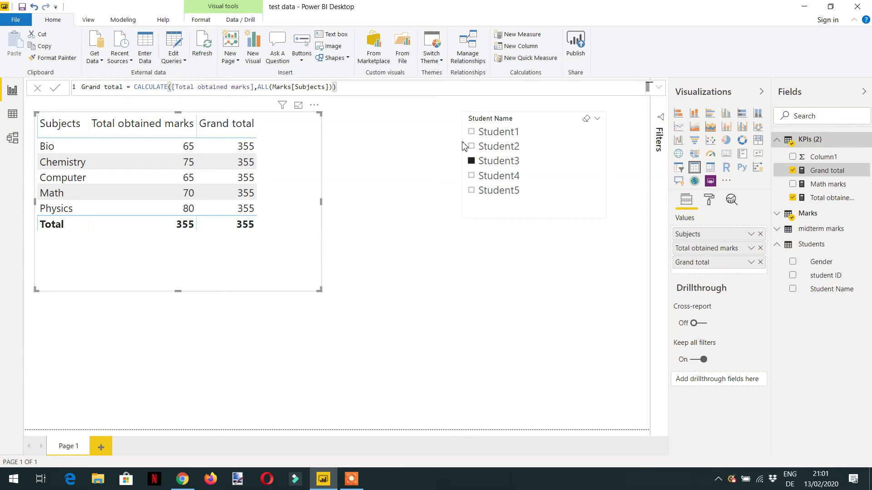
pyautogui.click(472, 133)
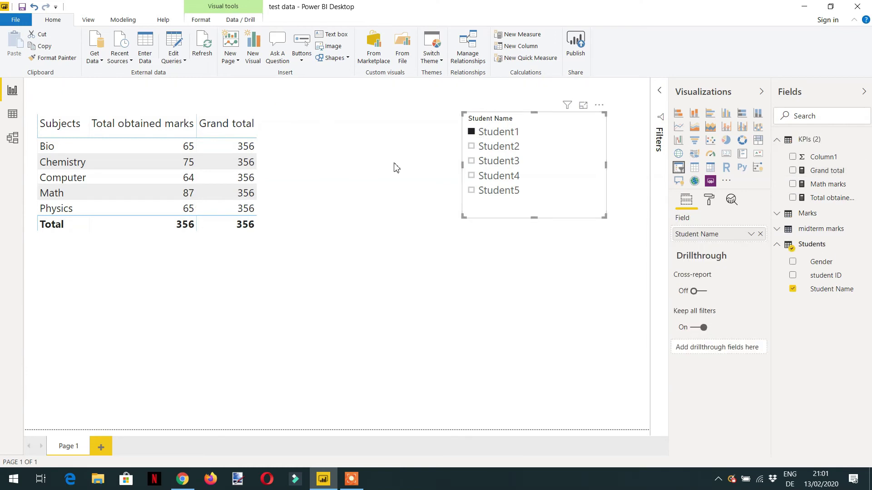
pyautogui.click(472, 148)
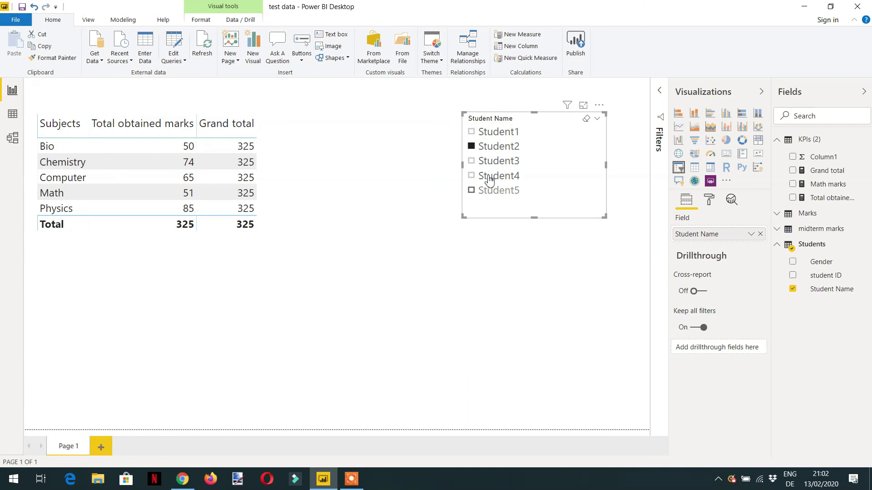
# - Widen the subjects table to the right and collapse the KPIs (2) field list
pyautogui.click(254, 263)
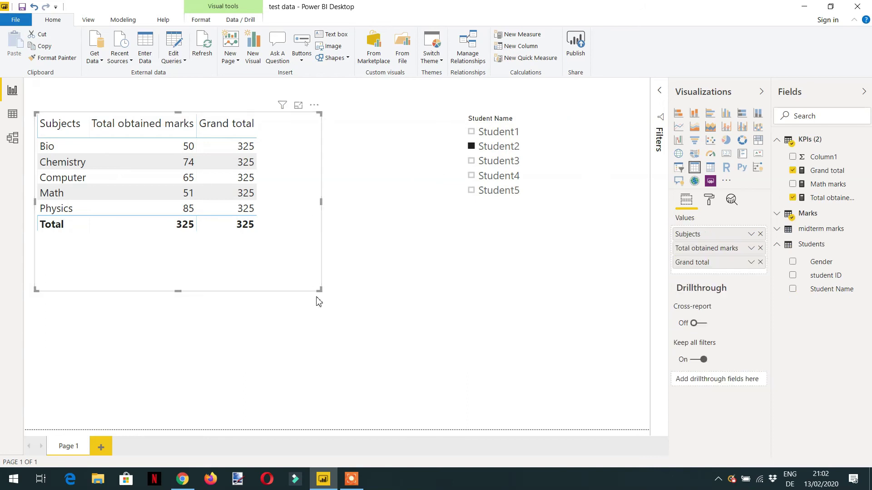
pyautogui.moveTo(319, 290); pyautogui.dragTo(355, 293)
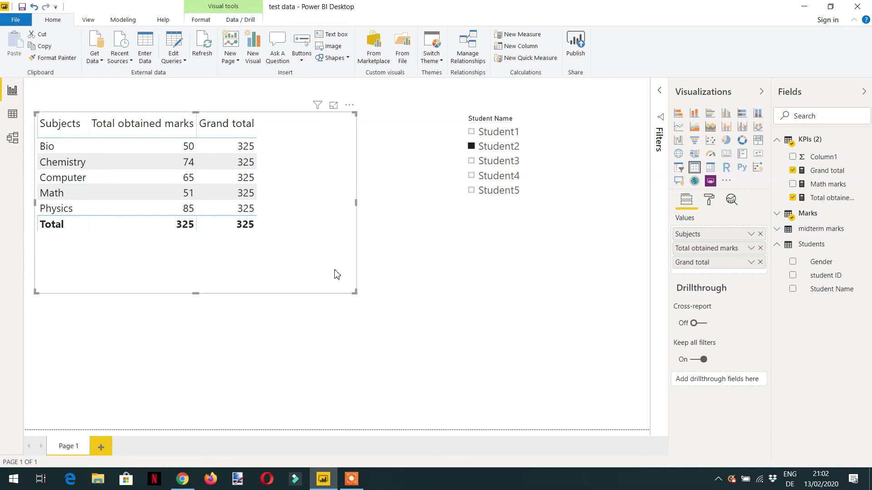
pyautogui.click(812, 140)
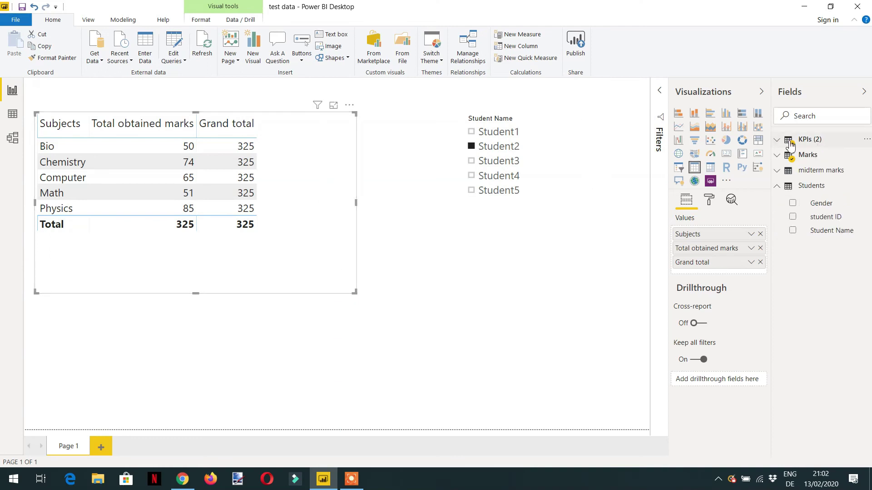
# - Create Subject % = DIVIDE([Total obtained marks],[Grand total]) and add it as a table column
pyautogui.click(521, 35)
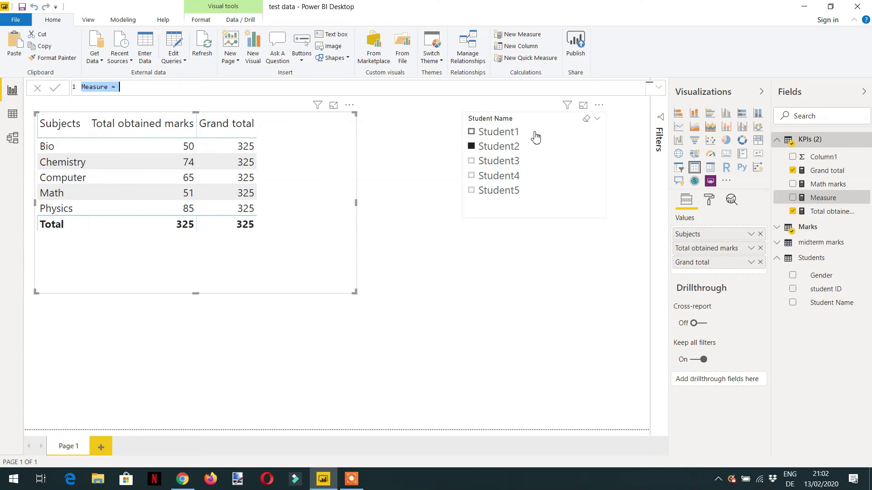
pyautogui.write('s')
pyautogui.write('DIVIDE(')
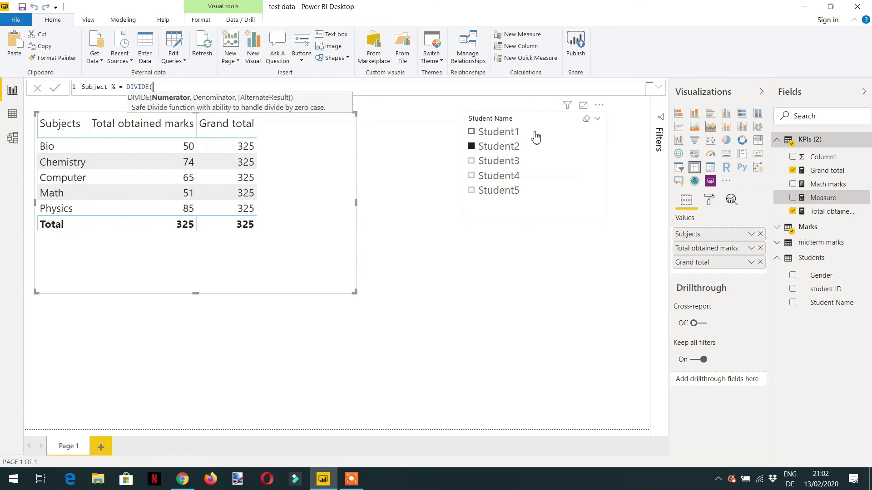
pyautogui.write('[')
pyautogui.press('Tab')
pyautogui.write(',')
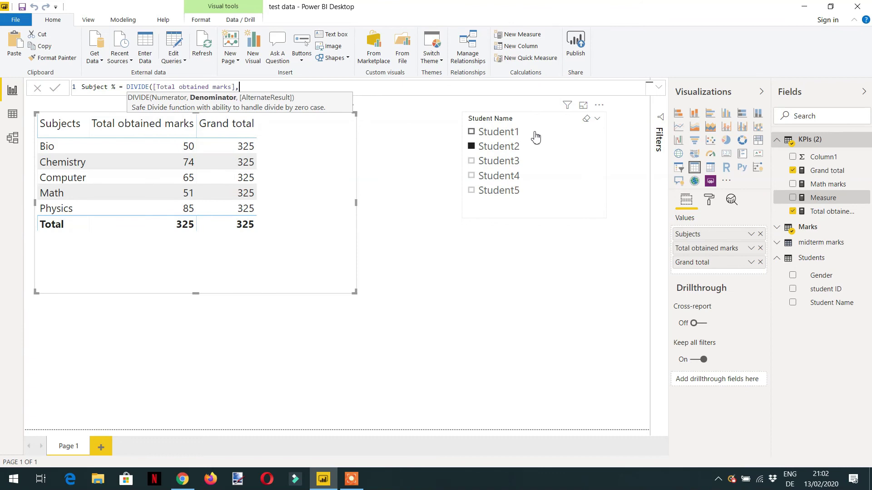
pyautogui.write('gr')
pyautogui.press('Tab')
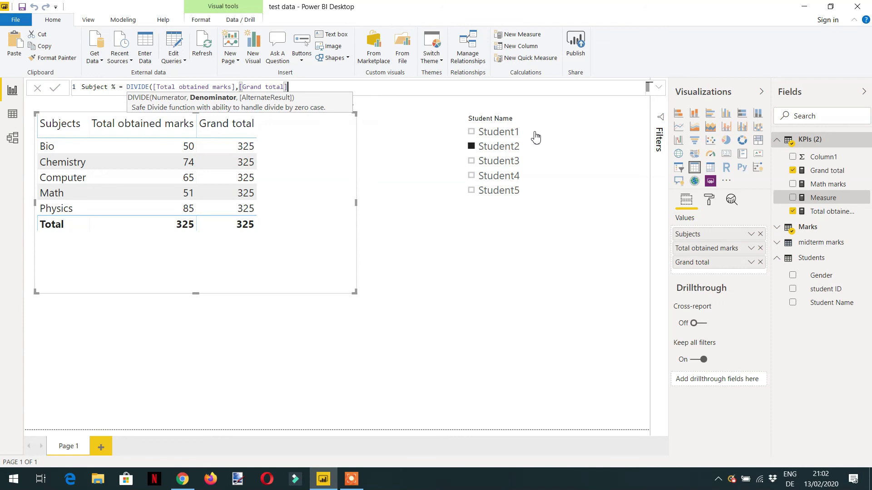
pyautogui.write(')')
pyautogui.press('Return')
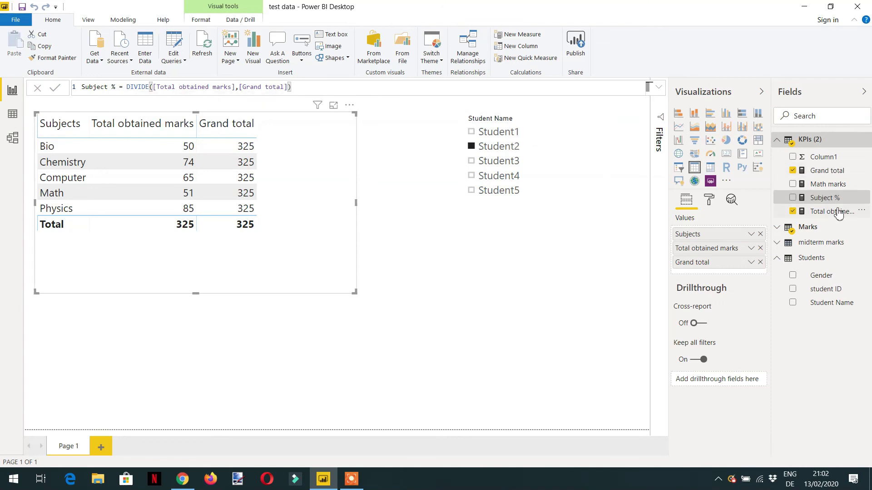
pyautogui.moveTo(819, 200); pyautogui.dragTo(318, 227)
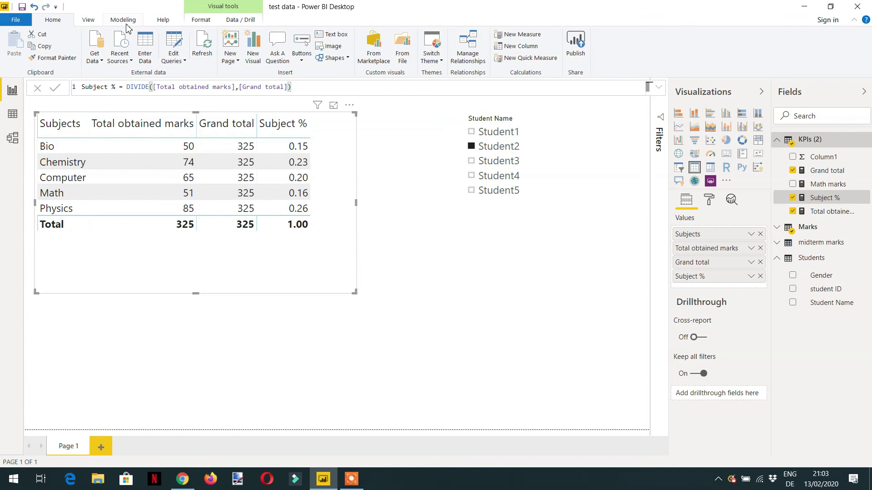
# - Format Subject % as a percentage with 1 decimal place, then filter to Student3
pyautogui.click(125, 22)
pyautogui.click(211, 59)
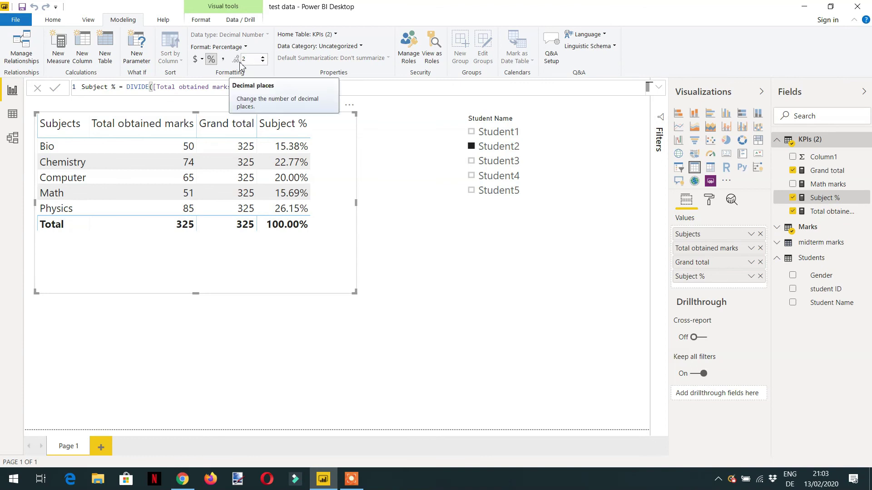
pyautogui.click(263, 61)
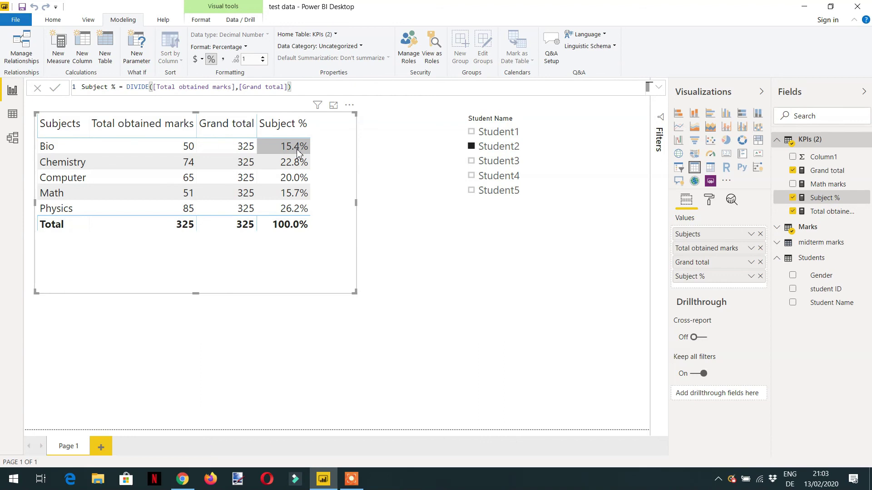
pyautogui.click(485, 163)
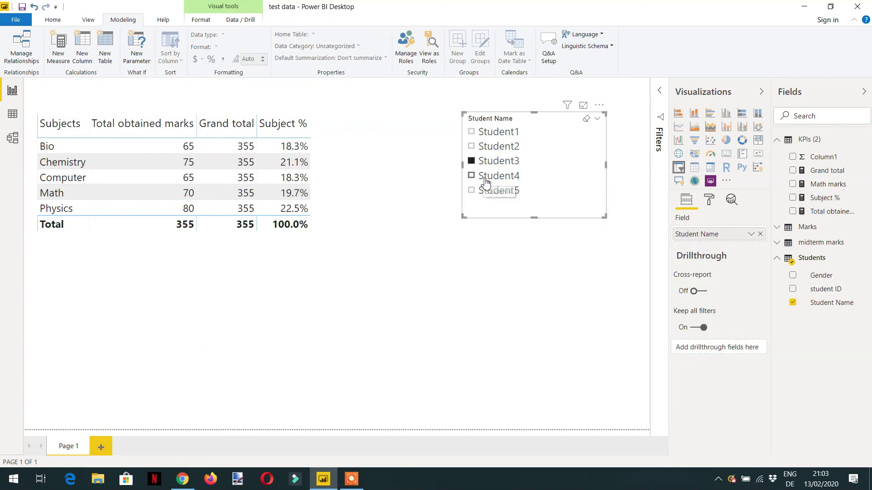
# - Filter the table to Student4, Student5, Student2 and finally Student1
pyautogui.click(485, 178)
pyautogui.click(487, 195)
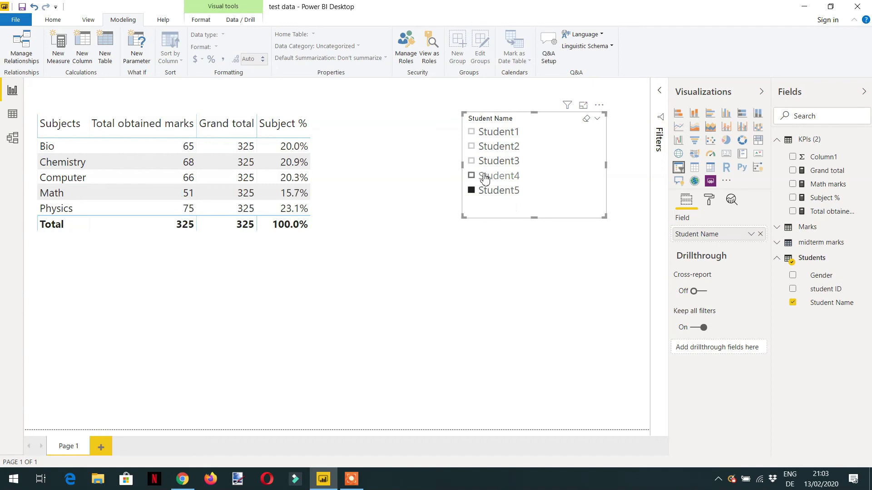
pyautogui.click(484, 147)
pyautogui.click(482, 133)
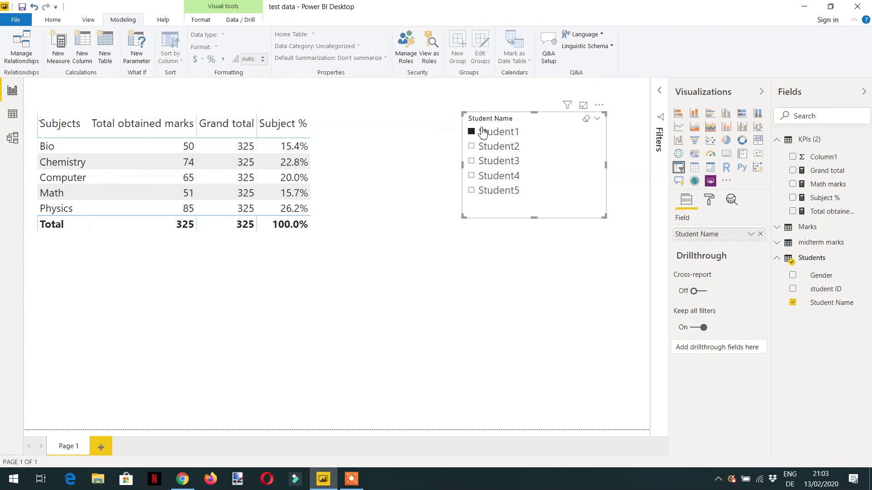